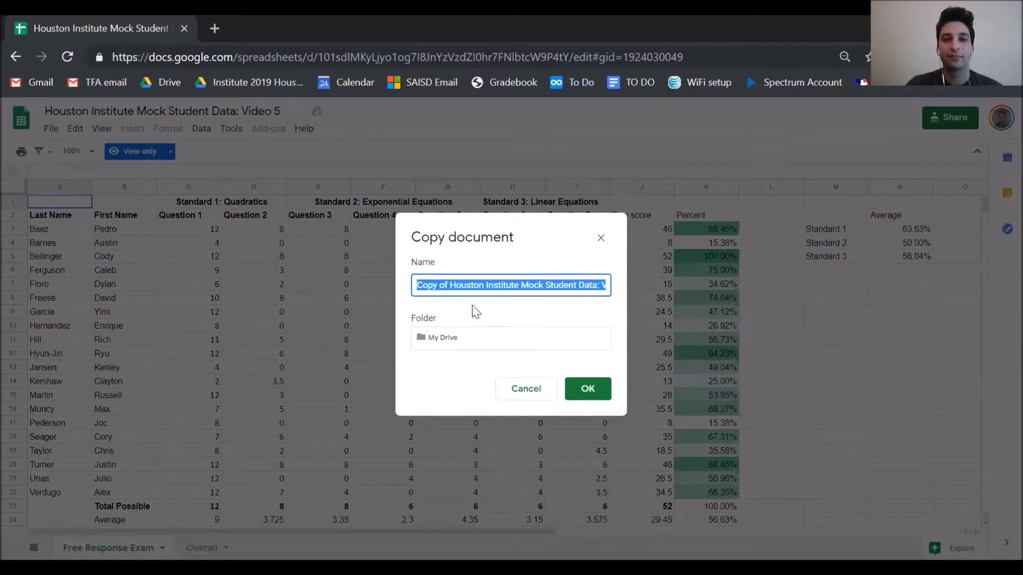
# Step: Copy the spreadsheet into My Drive as "Copy of Houston Institute Mock Student Data: Video 5" and look over its Overall sheet
pyautogui.click(586, 395)
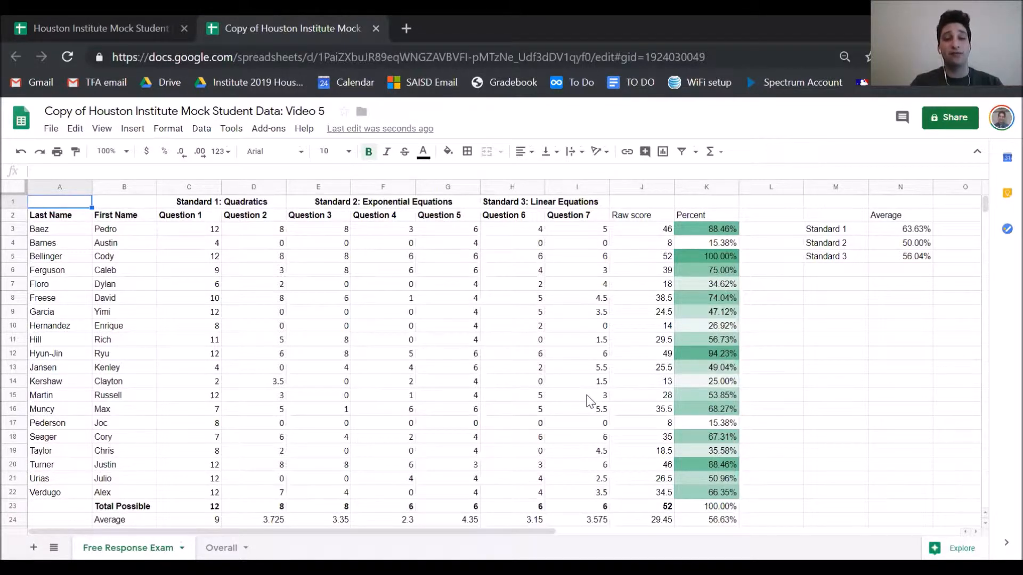
pyautogui.click(221, 548)
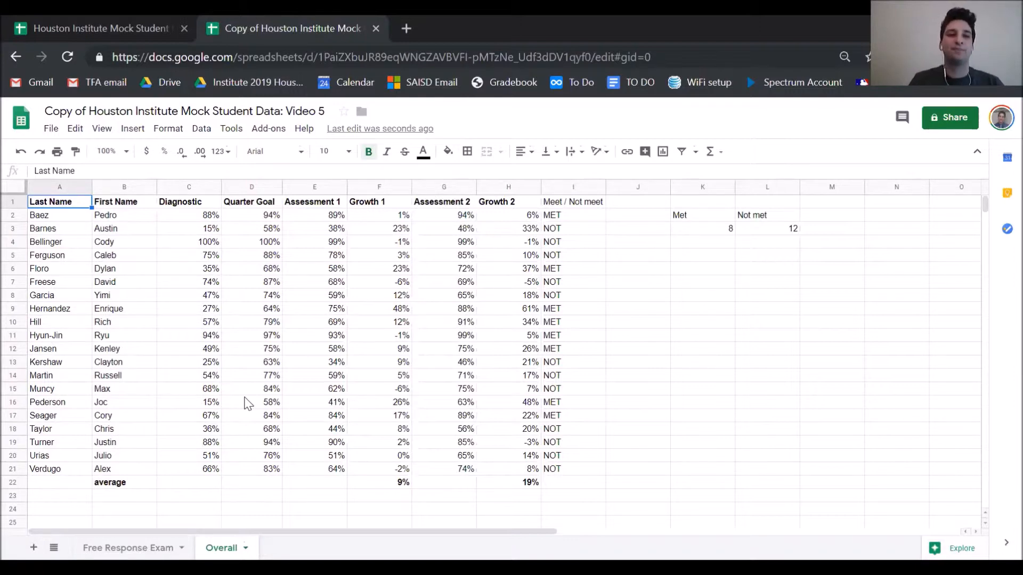
pyautogui.click(134, 548)
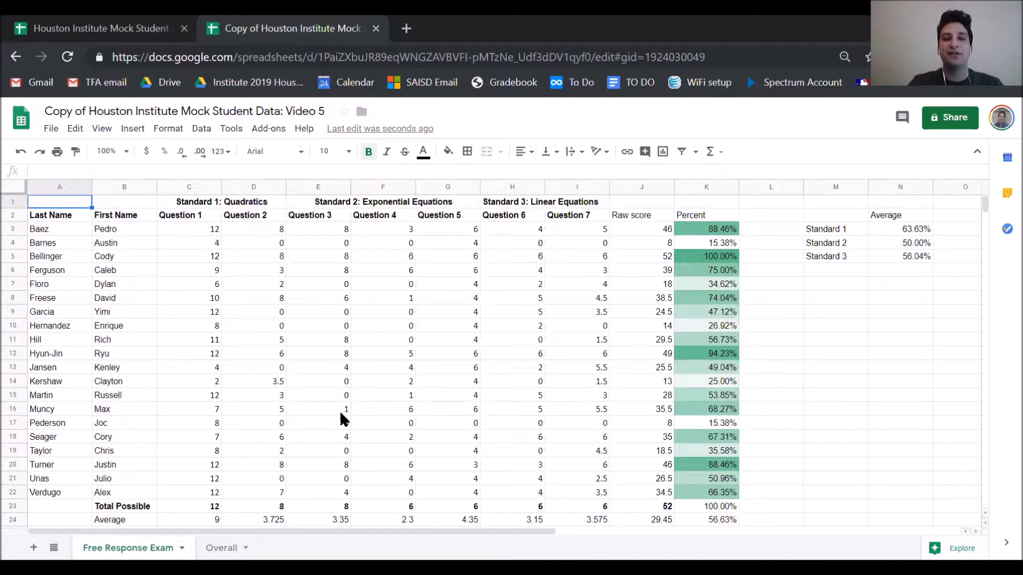
# Step: Check the class average in K24 and enter the formula =K3-0.57 in L3 of the Free Response Exam sheet
pyautogui.click(714, 521)
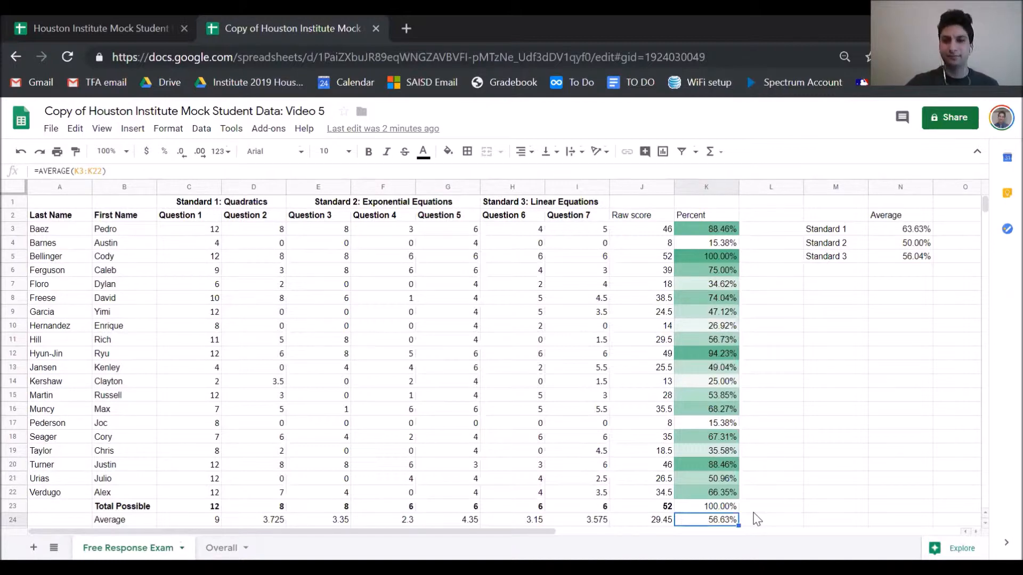
pyautogui.click(768, 230)
pyautogui.click(388, 172)
pyautogui.write('=')
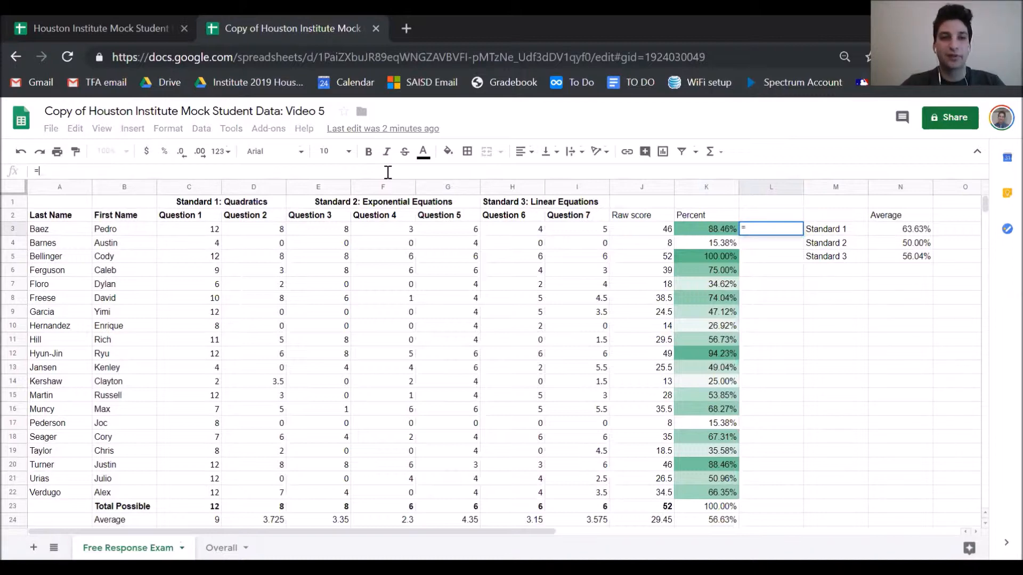
pyautogui.click(694, 230)
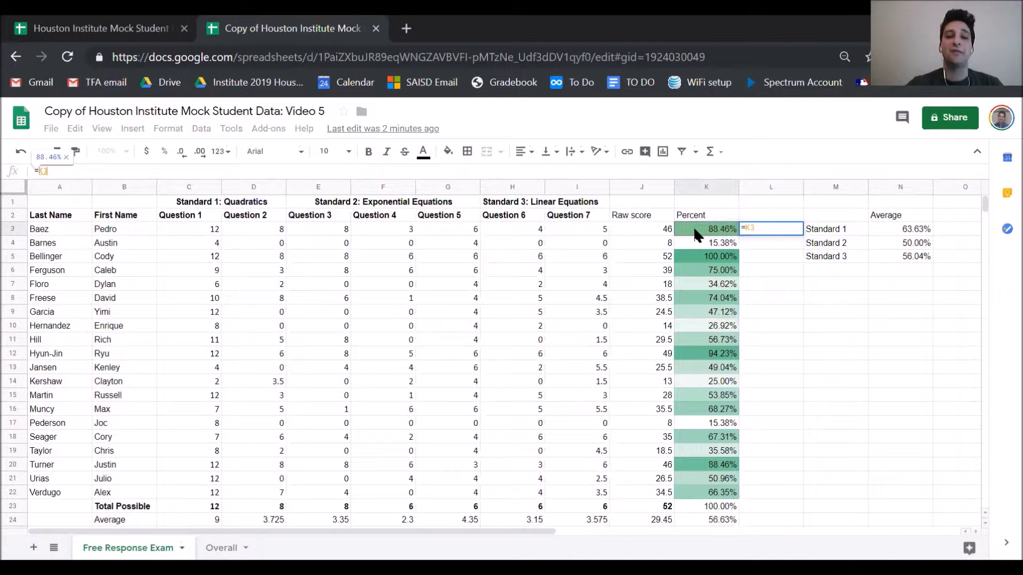
pyautogui.write('-')
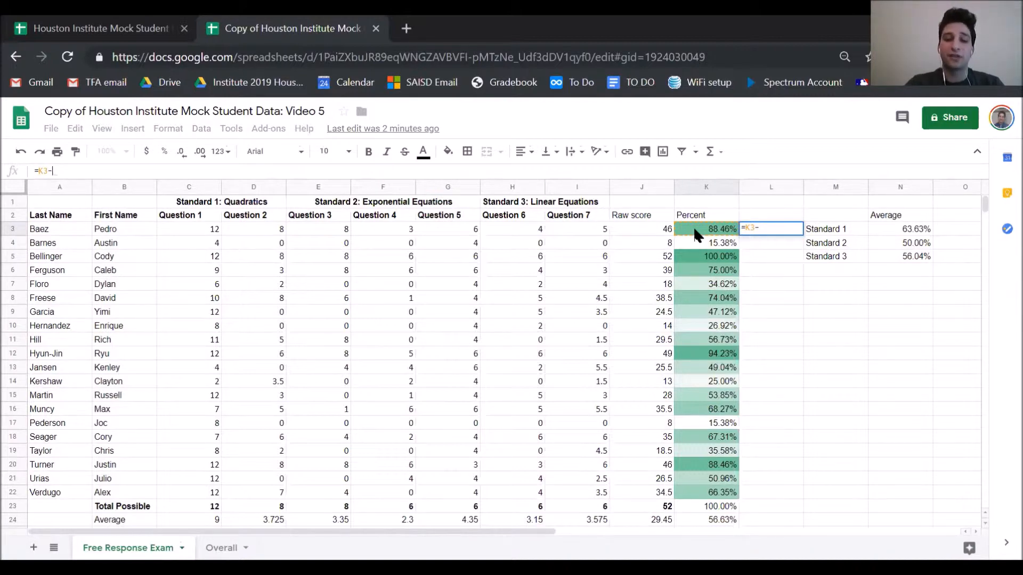
pyautogui.write('0.57')
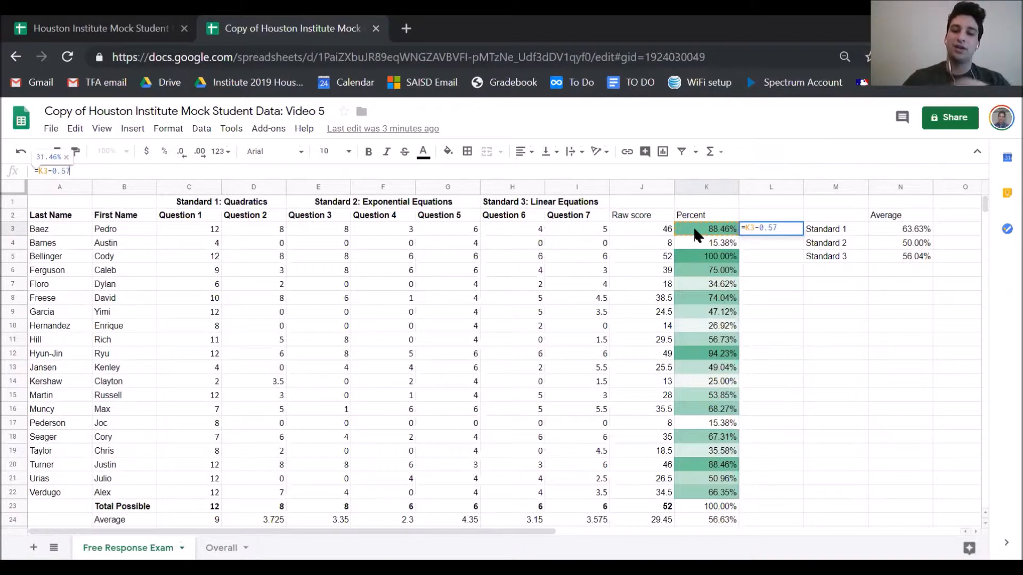
pyautogui.press('Return')
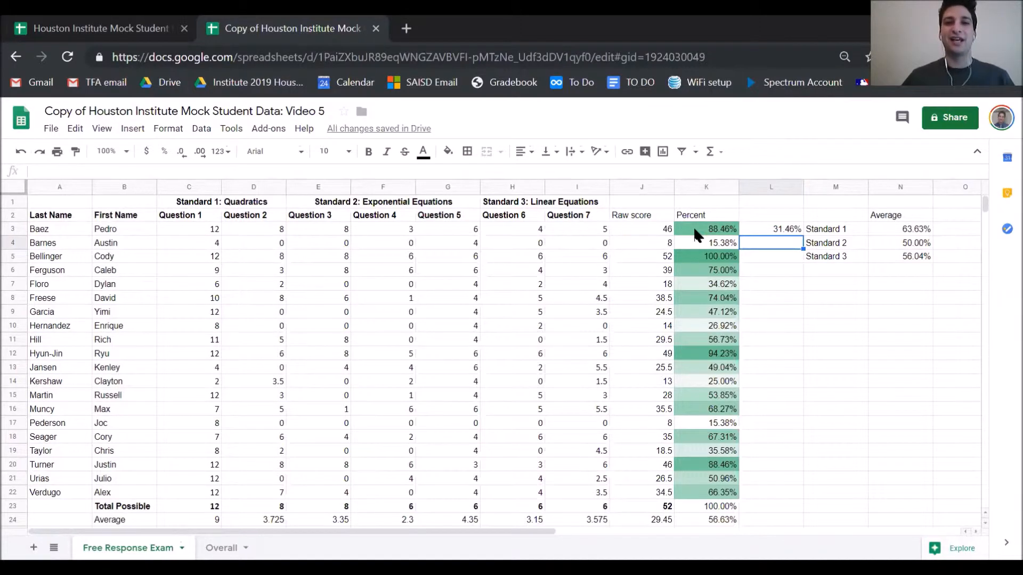
pyautogui.click(726, 235)
pyautogui.click(776, 233)
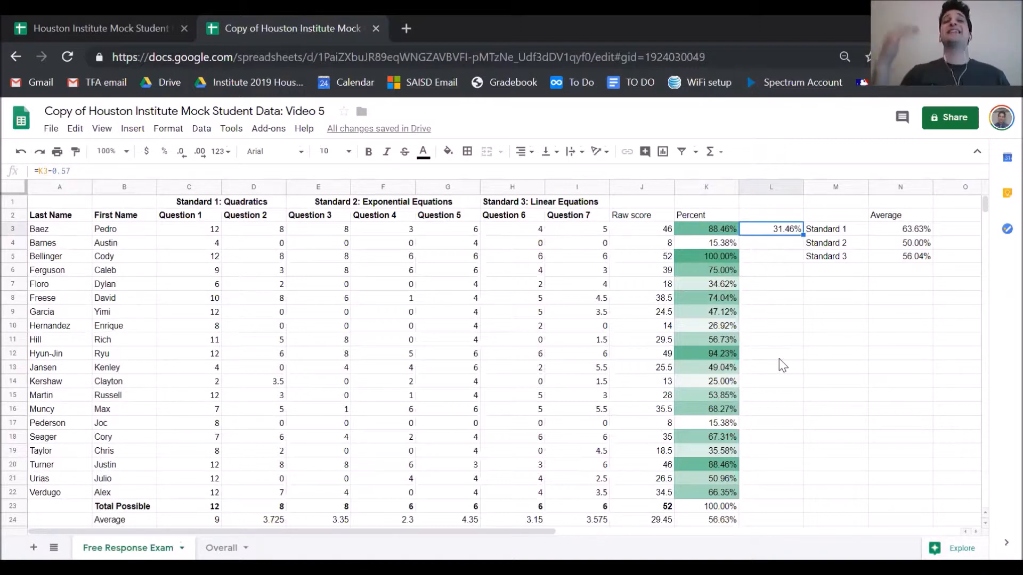
pyautogui.click(705, 244)
pyautogui.click(712, 384)
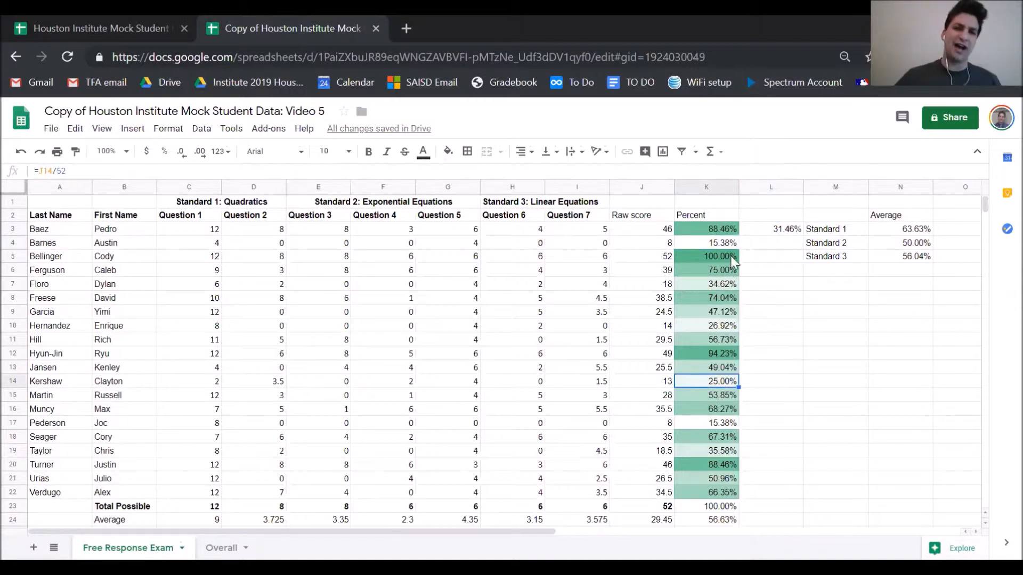
pyautogui.click(714, 255)
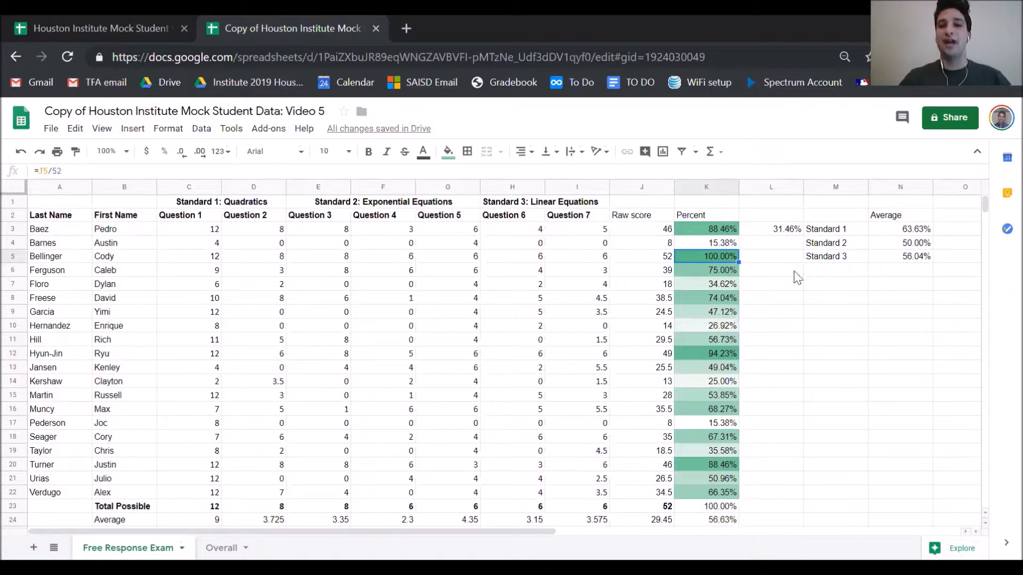
# Step: Enclose the K3-0.57 difference in the L3 formula in parentheses
pyautogui.click(766, 233)
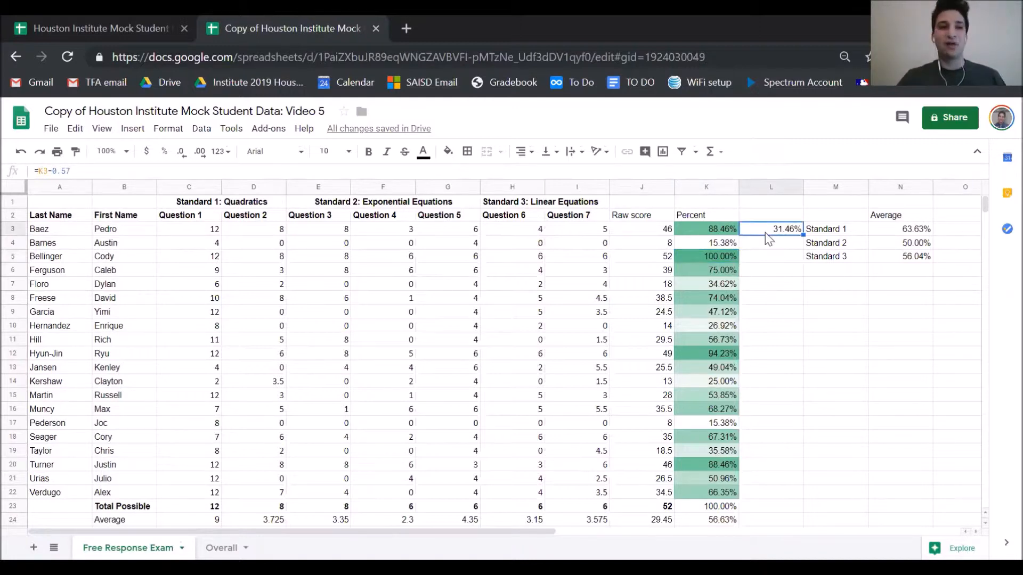
pyautogui.click(85, 171)
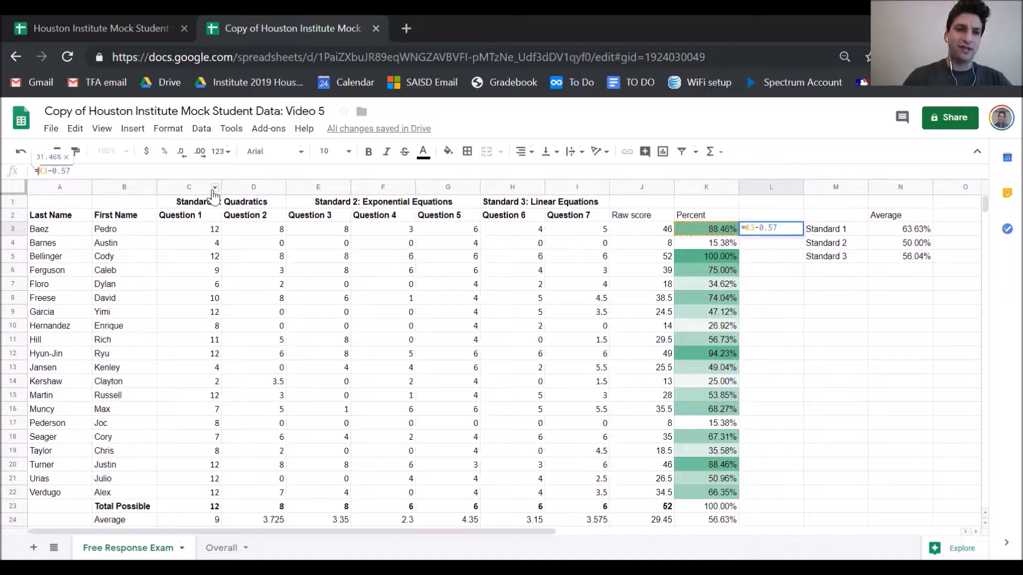
pyautogui.write('(')
pyautogui.click(93, 171)
pyautogui.write(')')
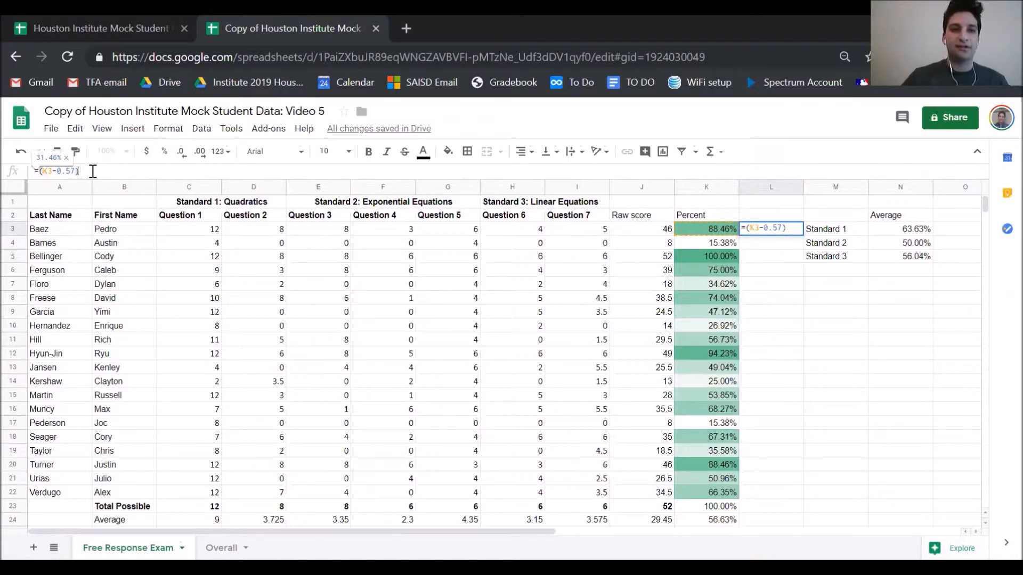
# Step: Divide the difference in the L3 formula by the standard deviation of the percent scores, STDEV(K3:K22)
pyautogui.write('/')
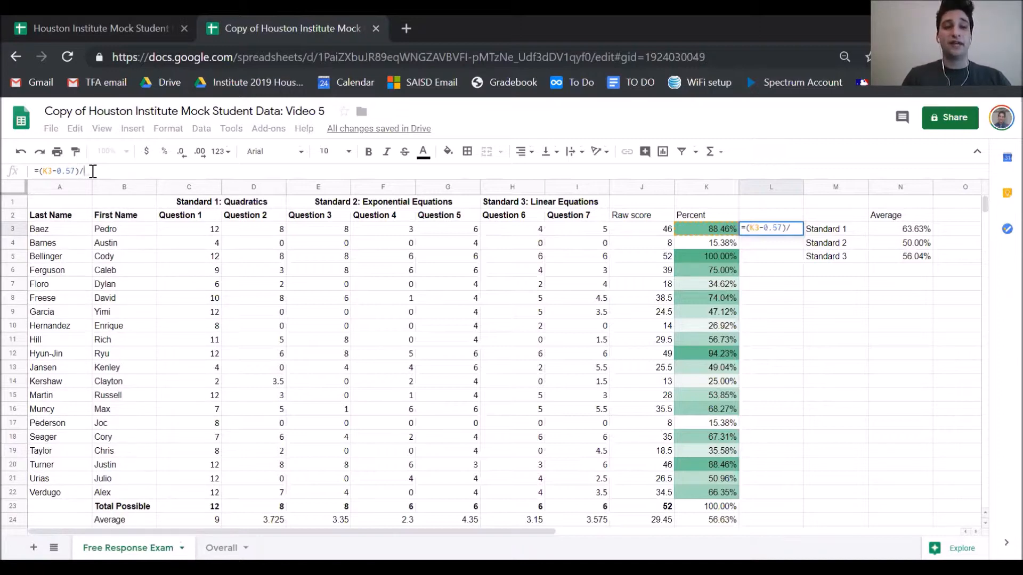
pyautogui.write('S')
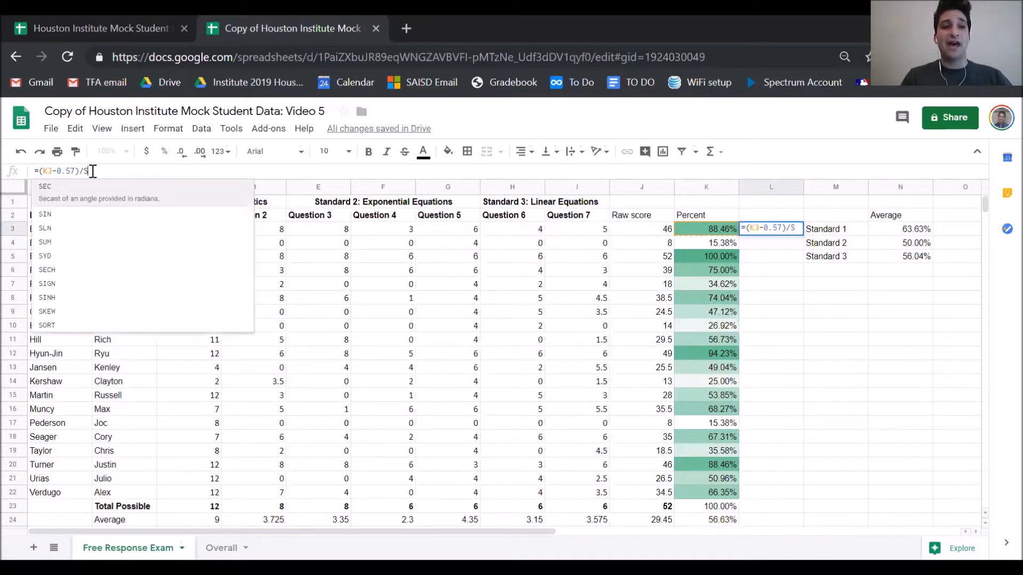
pyautogui.write('T')
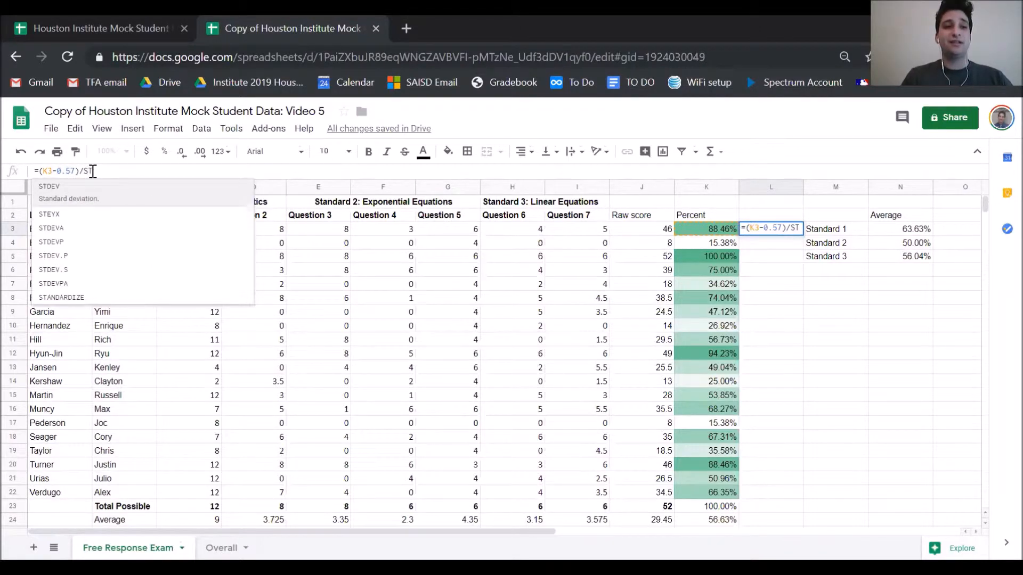
pyautogui.write('DEV')
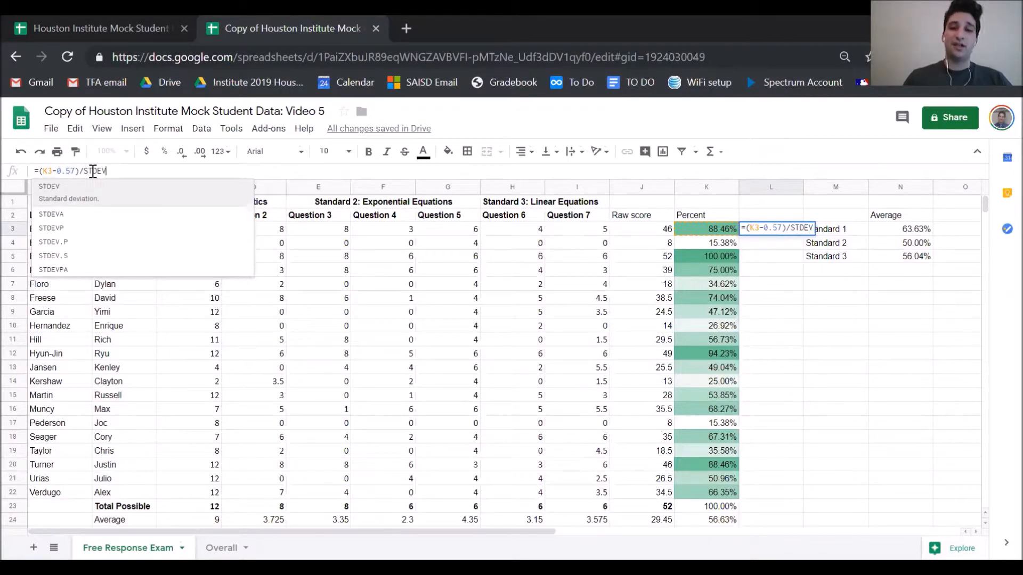
pyautogui.write('(')
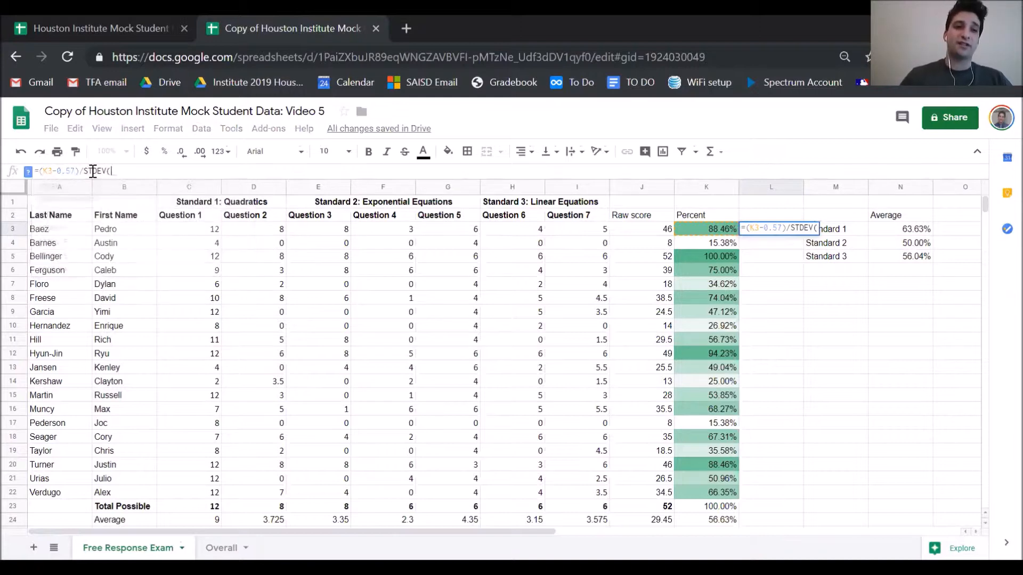
pyautogui.moveTo(686, 227); pyautogui.dragTo(698, 501)
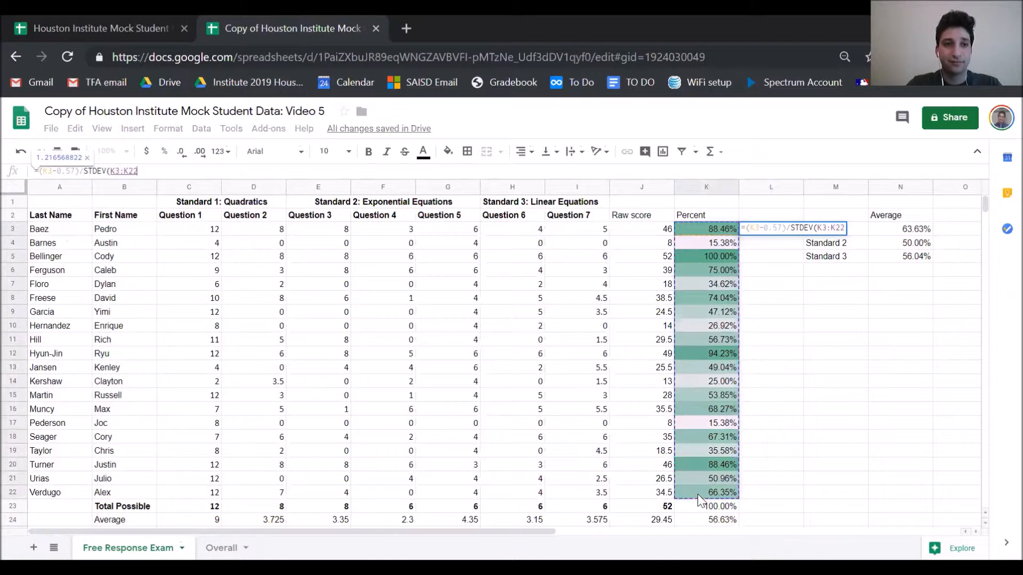
pyautogui.write(')')
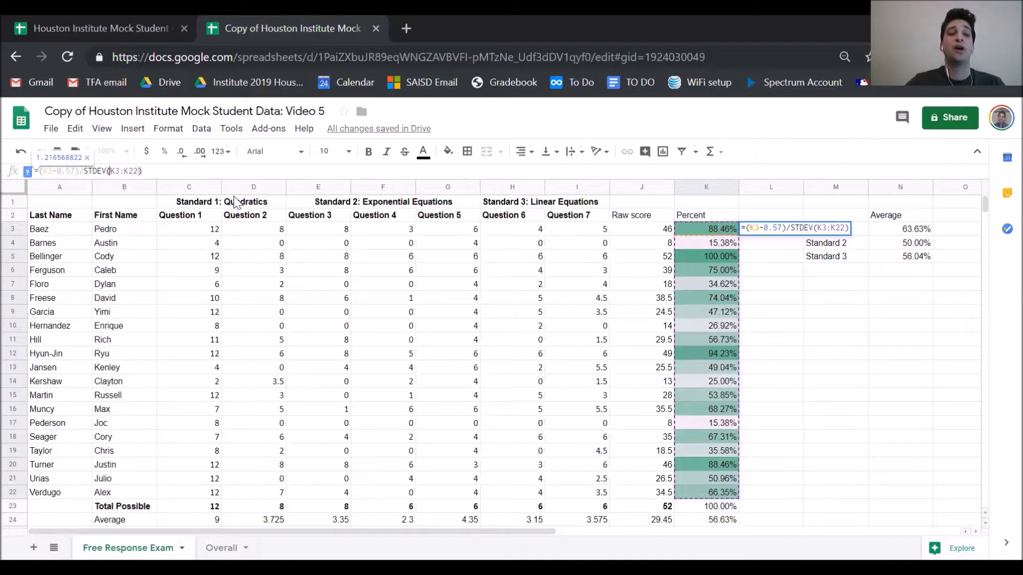
# Step: Make the standard deviation range absolute as $K$3:$K$22 and commit the L3 formula
pyautogui.press('F4')
pyautogui.write('$K$')
pyautogui.press('Right')
pyautogui.write('$')
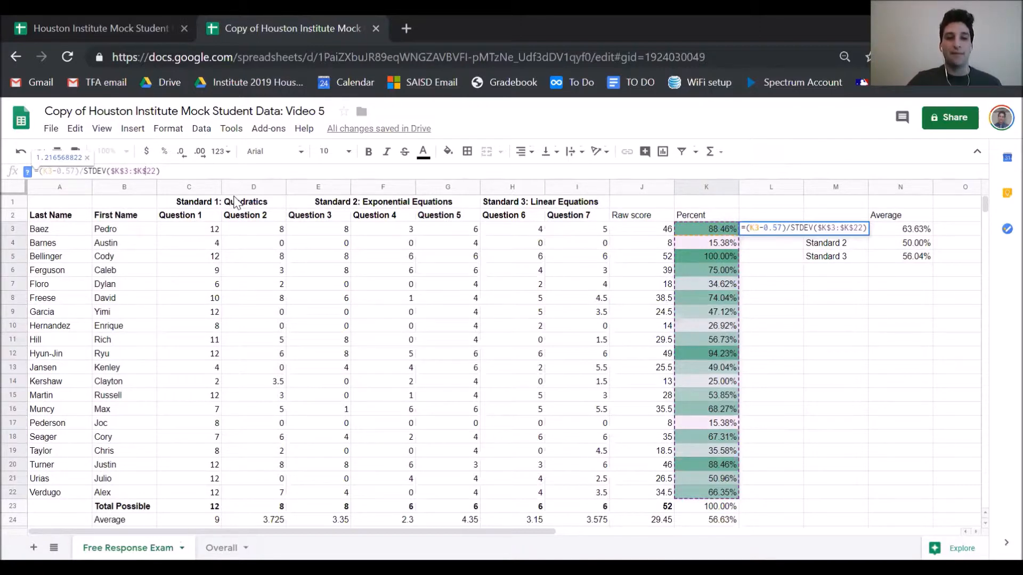
pyautogui.click(172, 171)
pyautogui.press('Return')
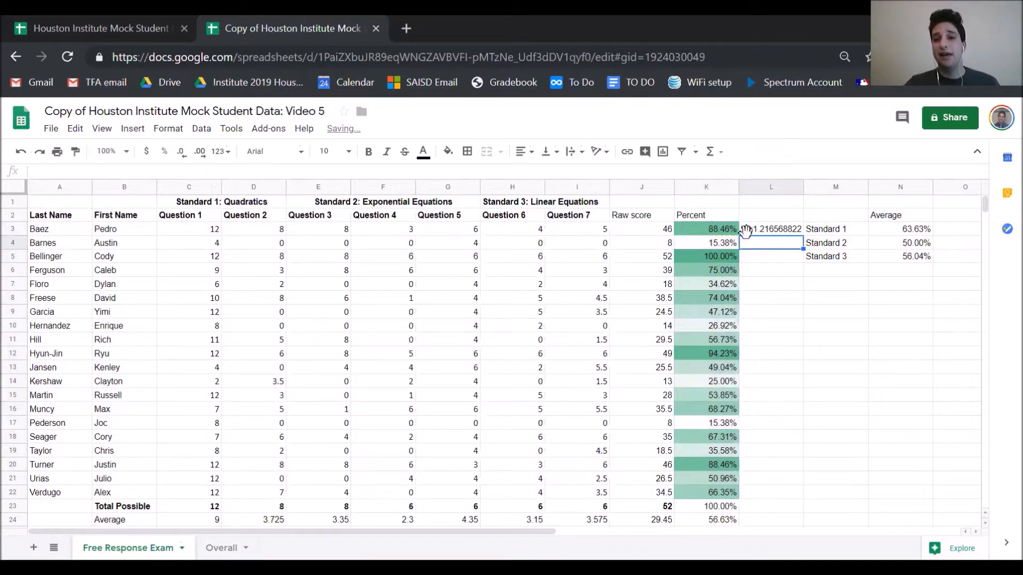
# Step: Fill the L3 formula down through L22 for all students
pyautogui.click(762, 232)
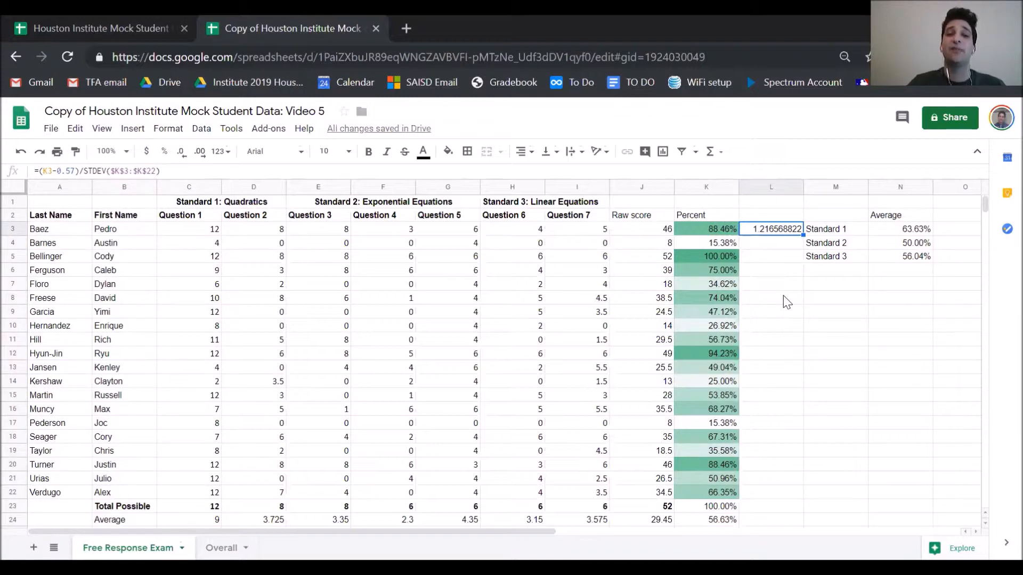
pyautogui.moveTo(803, 235); pyautogui.dragTo(797, 498)
pyautogui.click(827, 463)
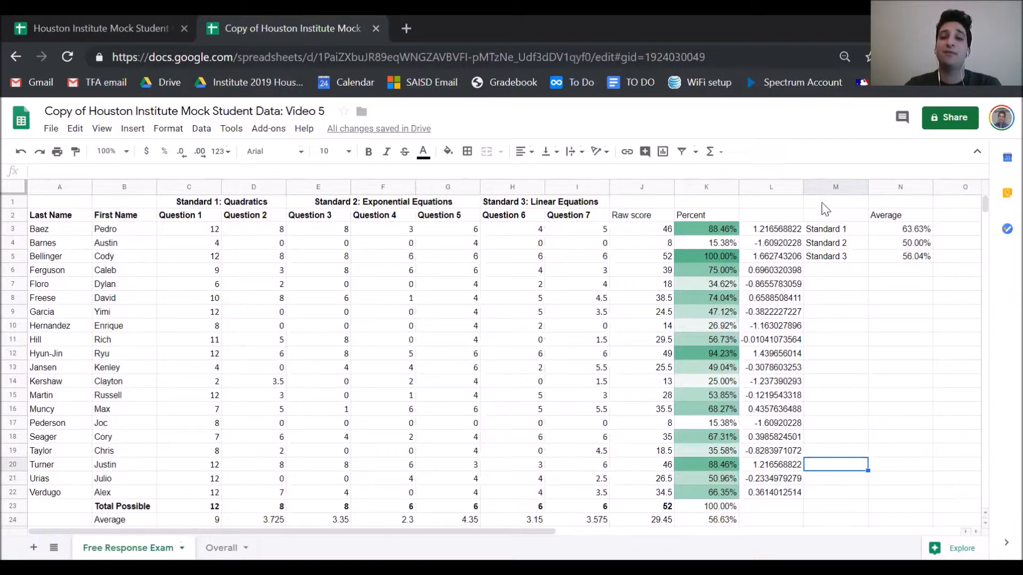
# Step: Clear the standard averages table in M1:N7
pyautogui.moveTo(822, 204); pyautogui.dragTo(930, 292)
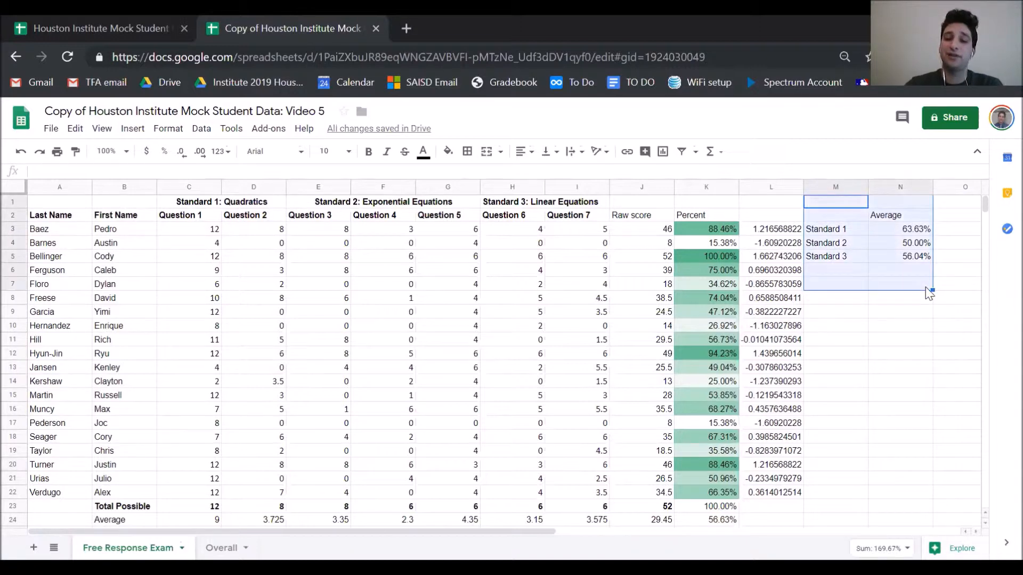
pyautogui.press('Delete')
pyautogui.click(859, 347)
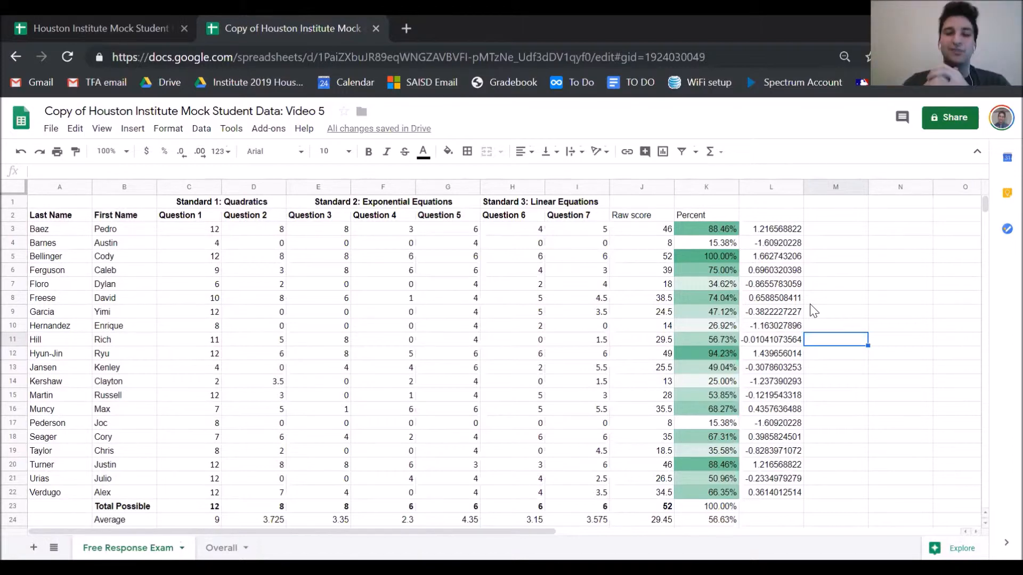
# Step: Enter the curved score formula =0.8+L3*0.1 in M3 for the first student
pyautogui.click(818, 232)
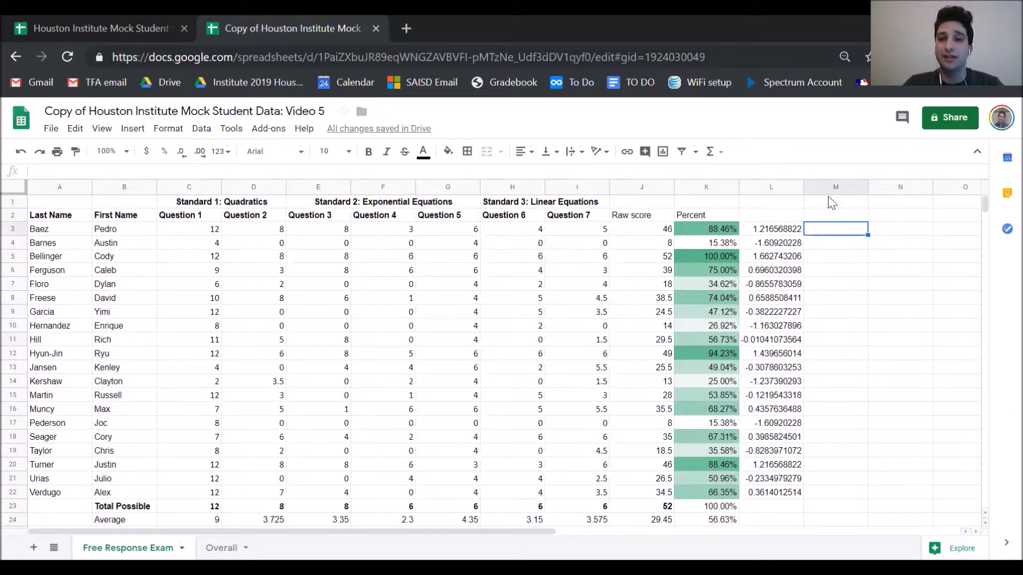
pyautogui.click(246, 172)
pyautogui.write('=')
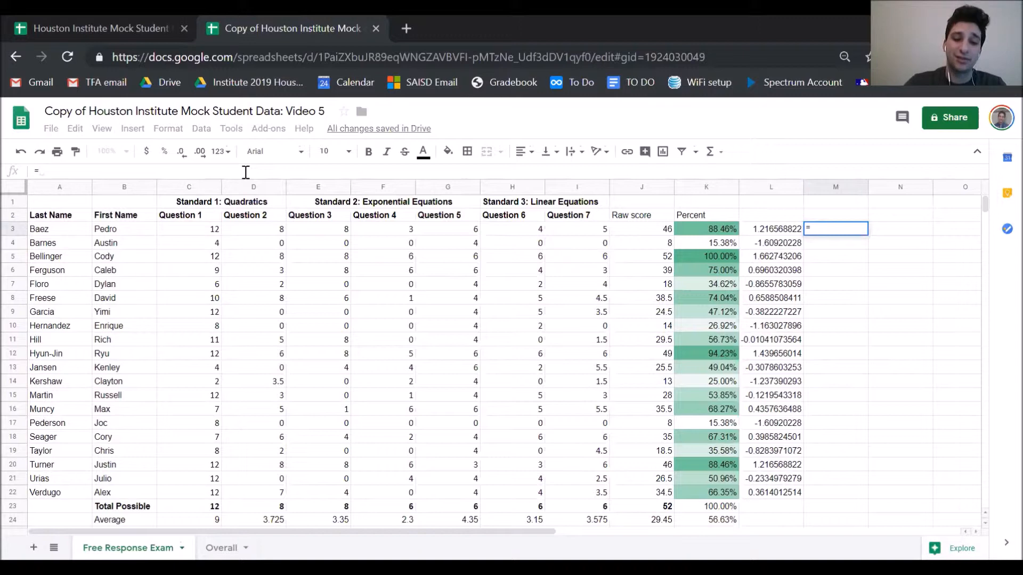
pyautogui.write('0.8')
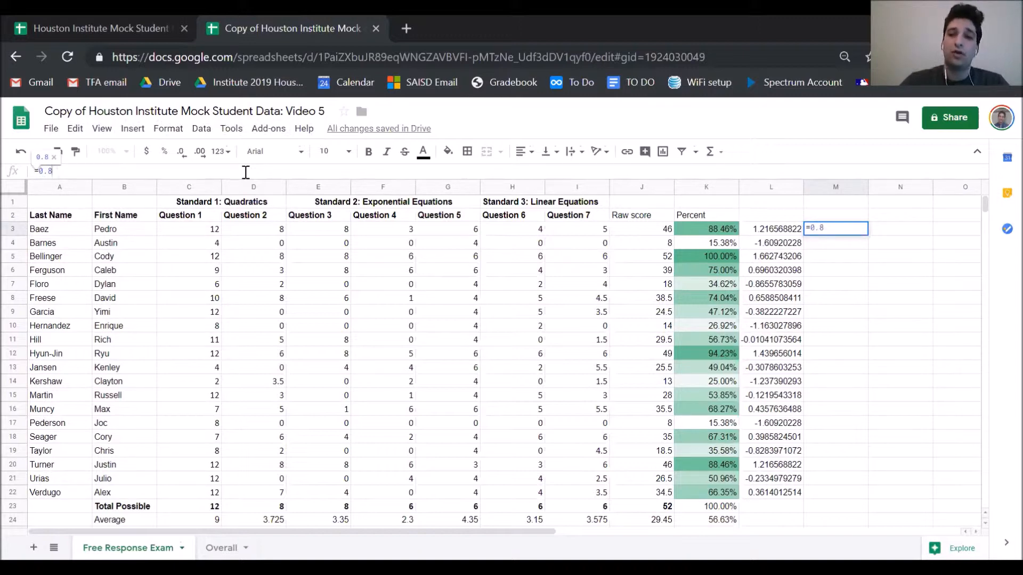
pyautogui.write('+')
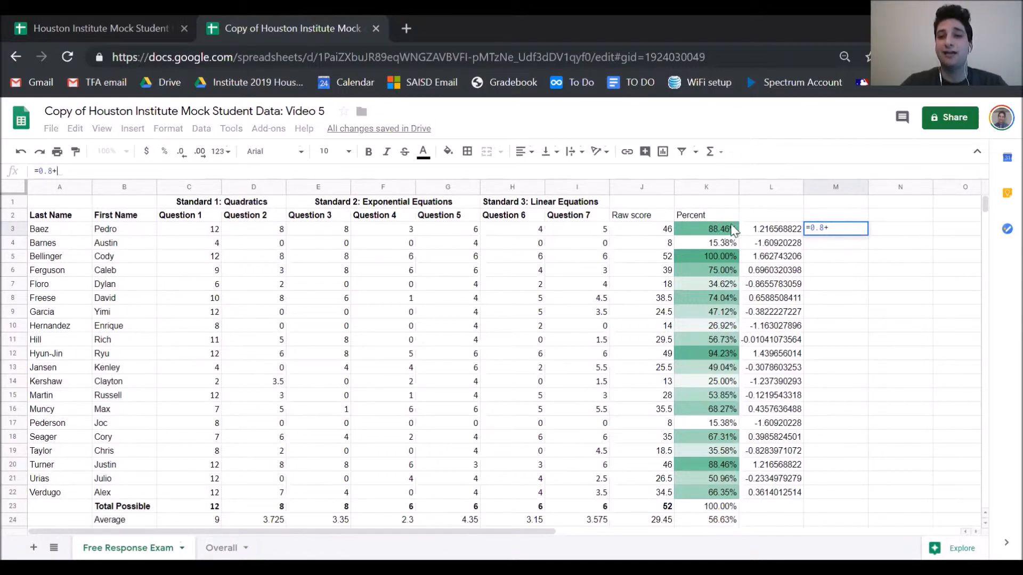
pyautogui.click(761, 234)
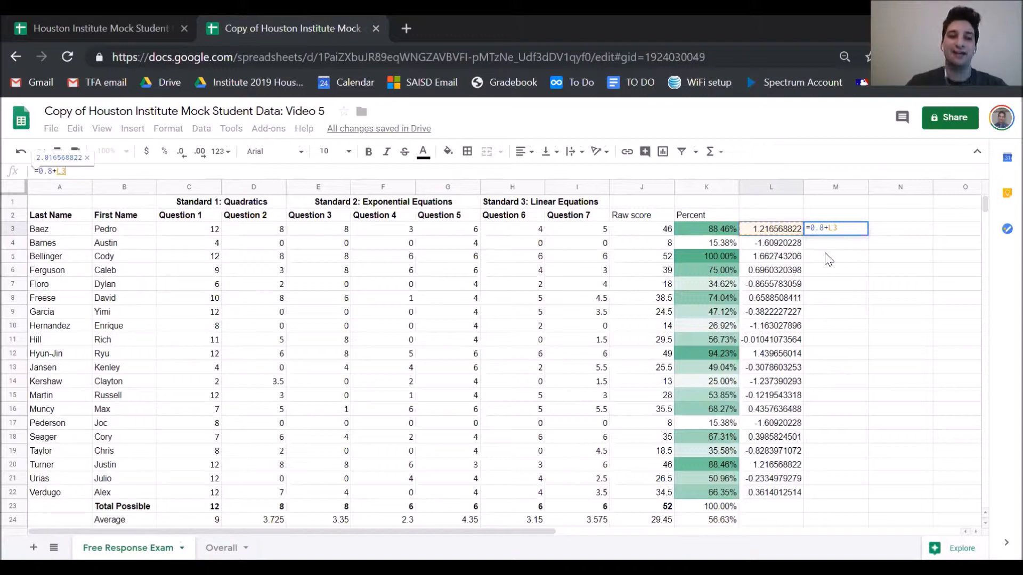
pyautogui.write('*')
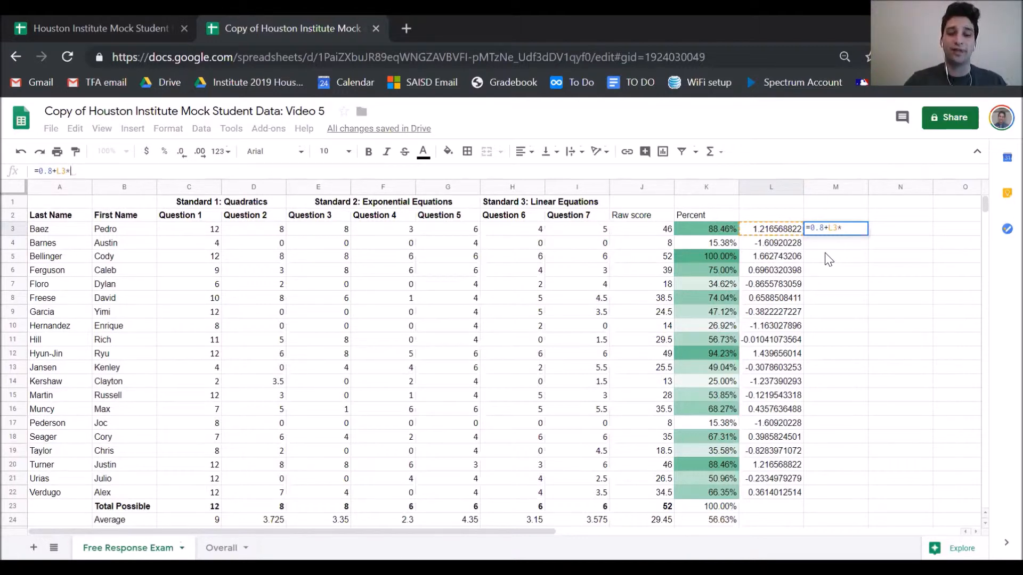
pyautogui.write('.1')
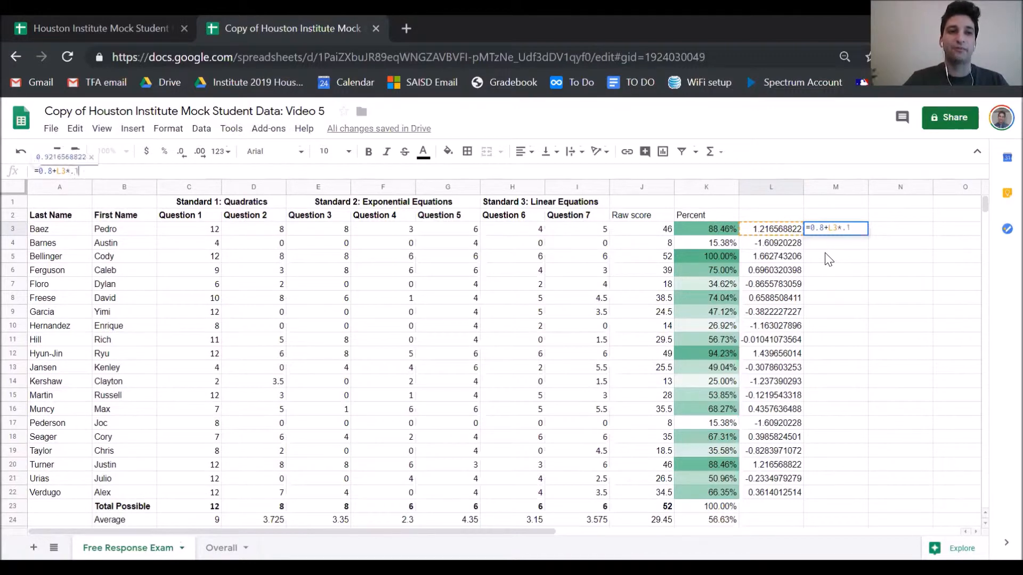
pyautogui.press('Return')
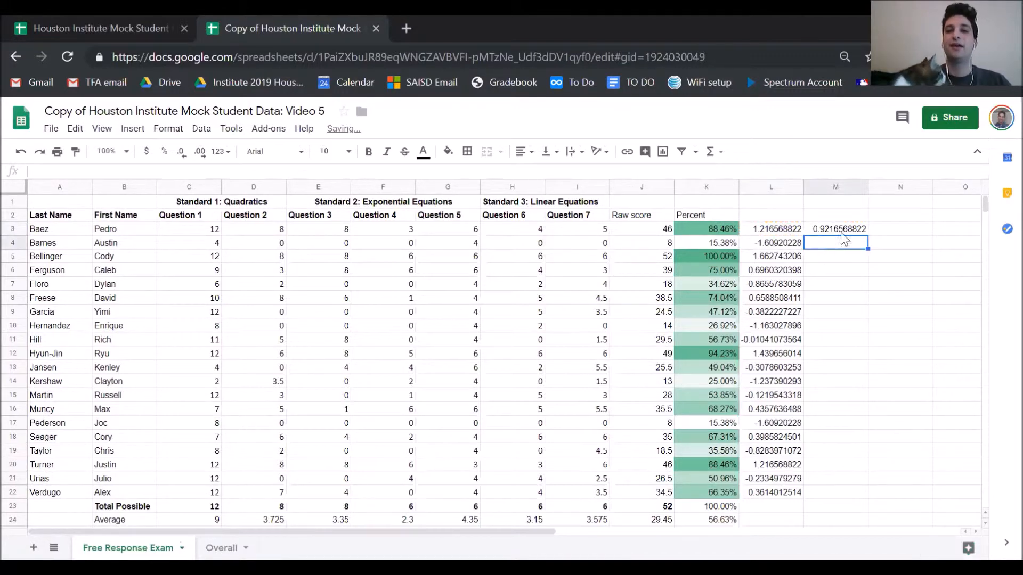
# Step: Format the curved score in M3 as a percent and fill it down through M22
pyautogui.click(840, 230)
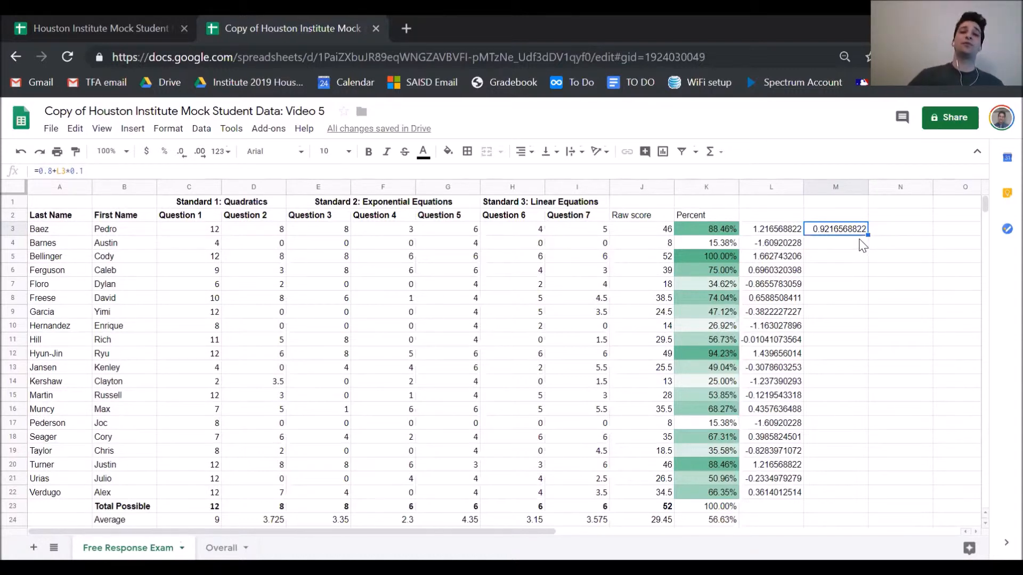
pyautogui.click(167, 133)
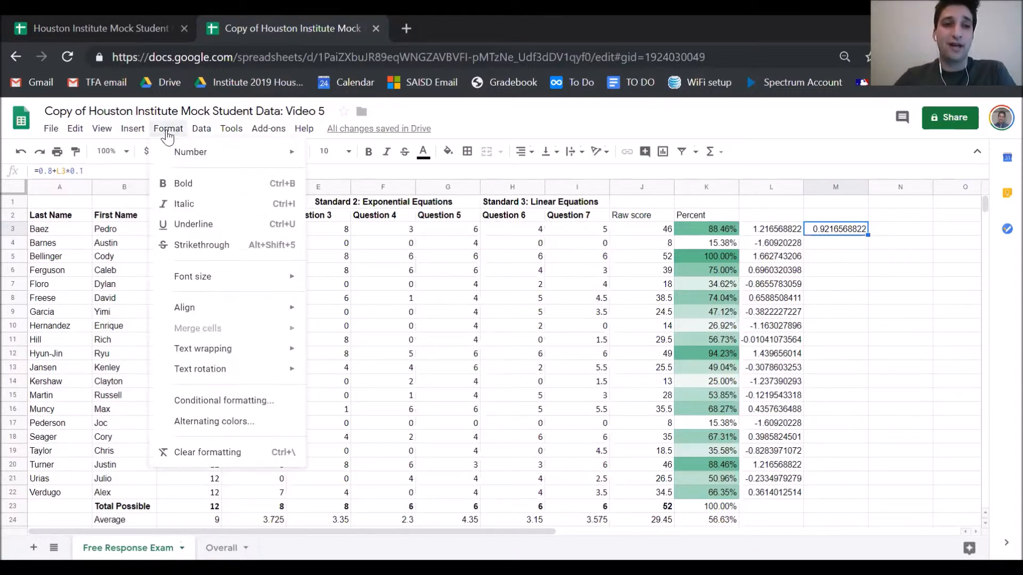
pyautogui.moveTo(231, 154)
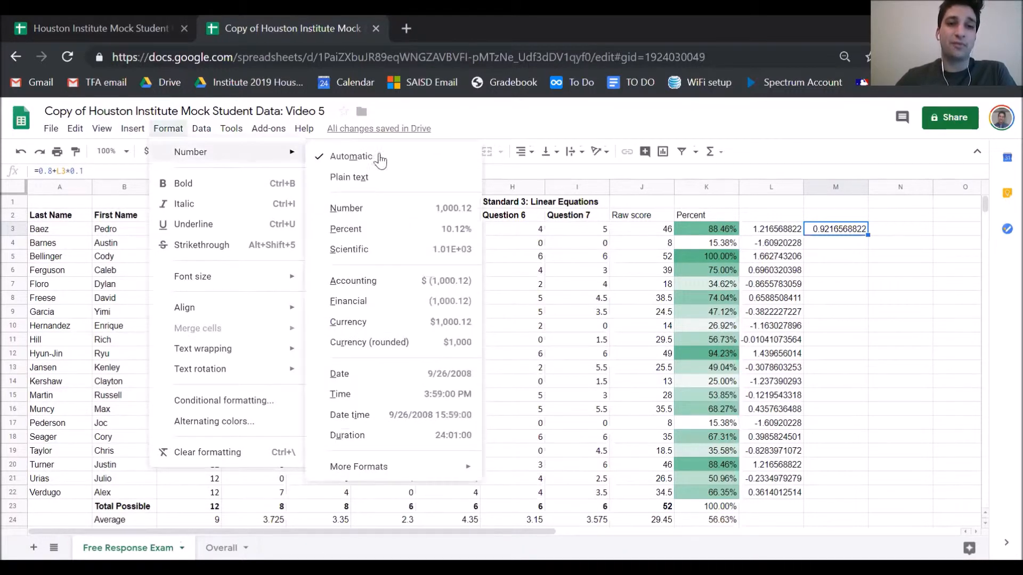
pyautogui.click(397, 229)
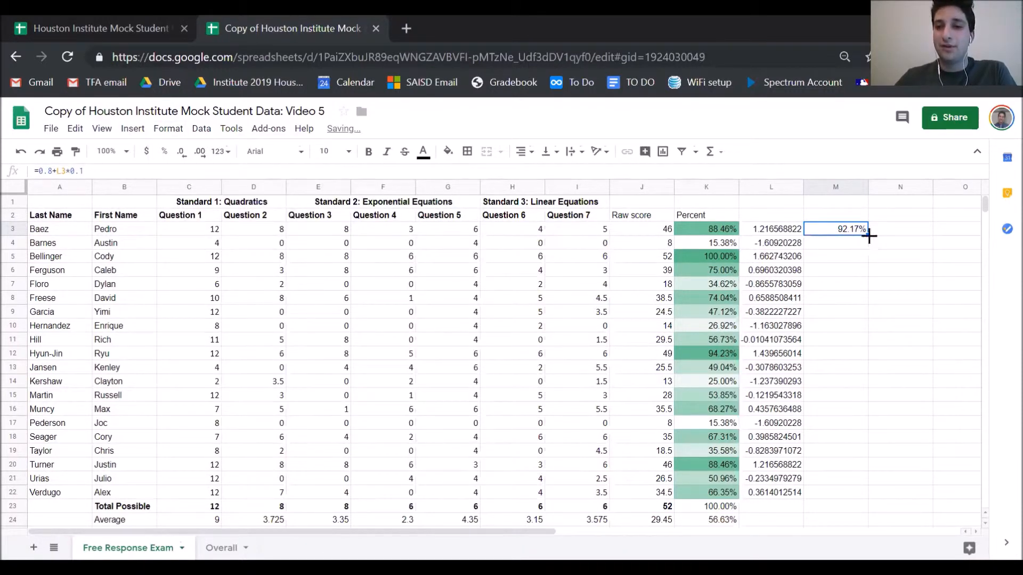
pyautogui.moveTo(869, 237); pyautogui.dragTo(849, 489)
# Step: Compare the curved scores in column M with the original percents and z-scores for the students in rows 4 to 7
pyautogui.click(828, 244)
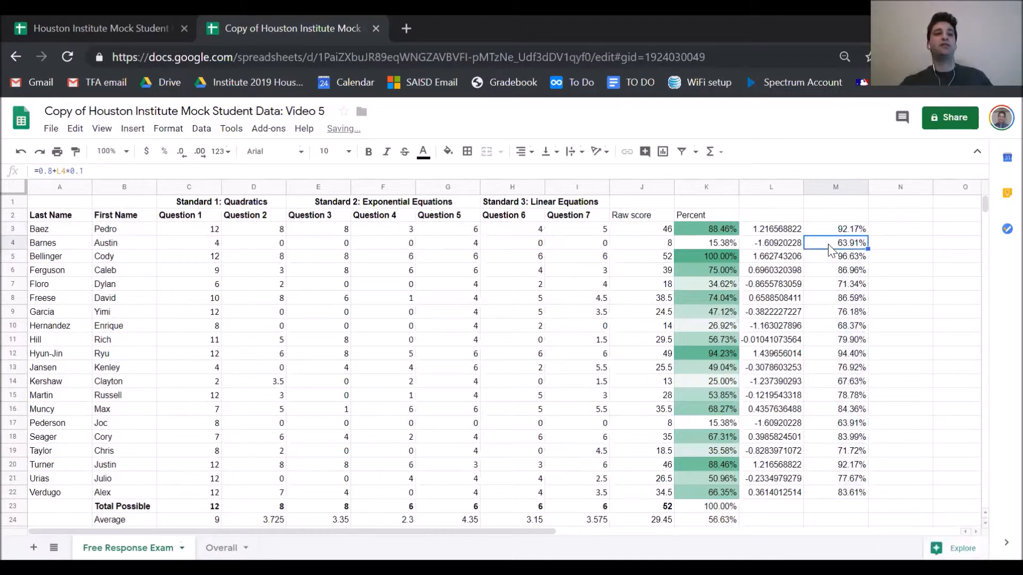
pyautogui.press('Left')
pyautogui.press('Left')
pyautogui.press('Right')
pyautogui.press('Right')
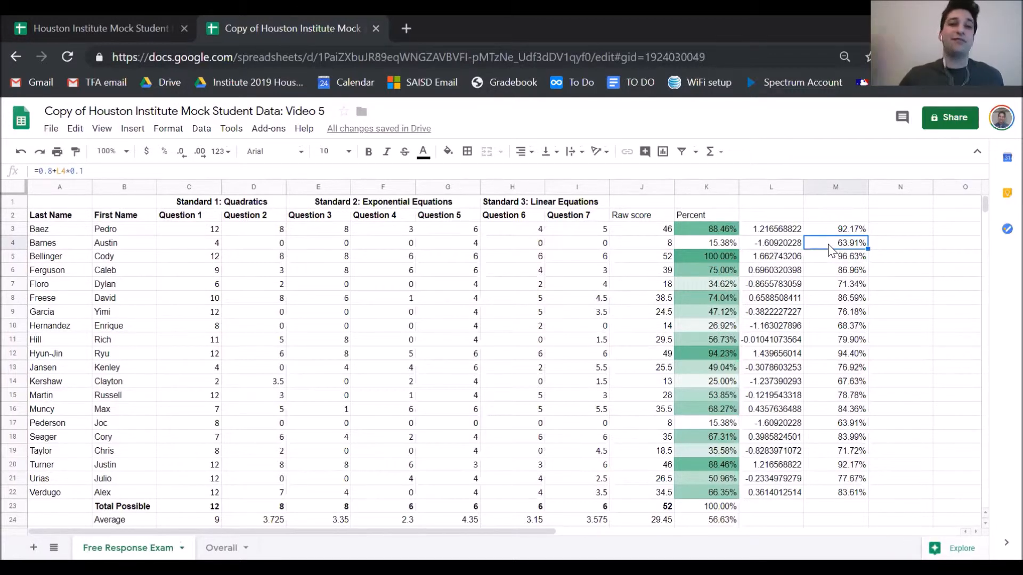
pyautogui.press('Down')
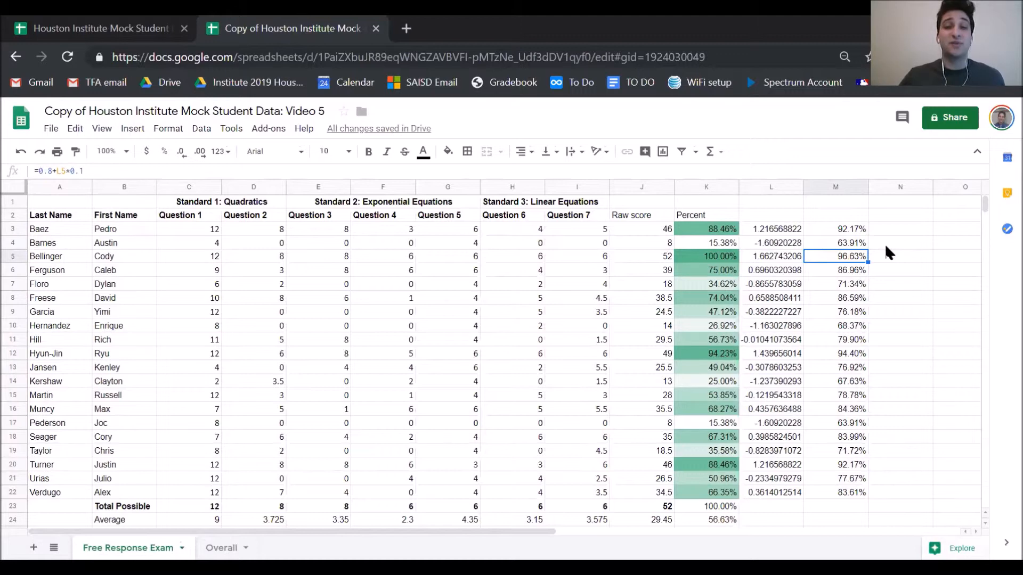
pyautogui.press('Down')
pyautogui.press('Down')
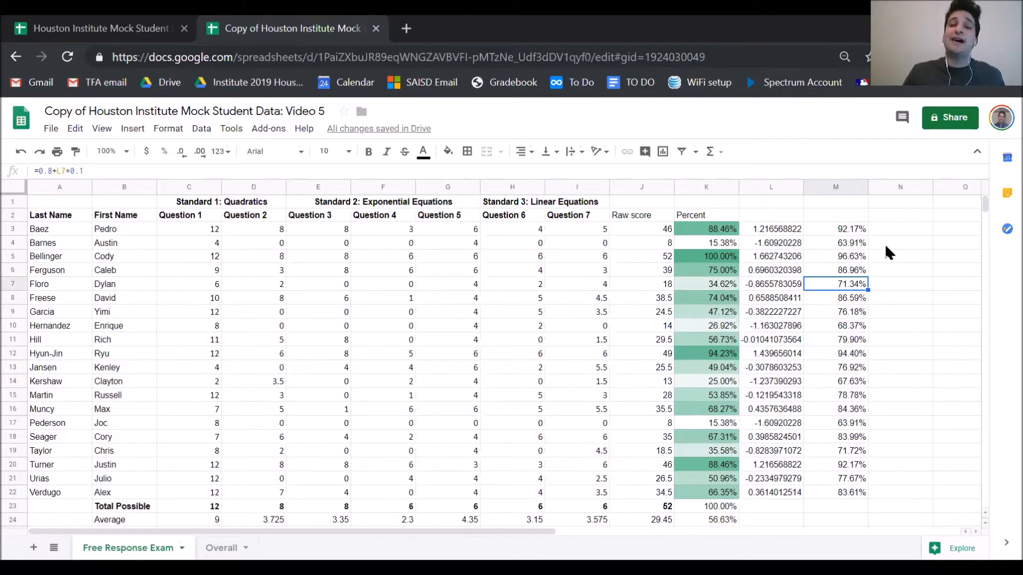
pyautogui.press('Left')
pyautogui.press('Left')
pyautogui.press('Right')
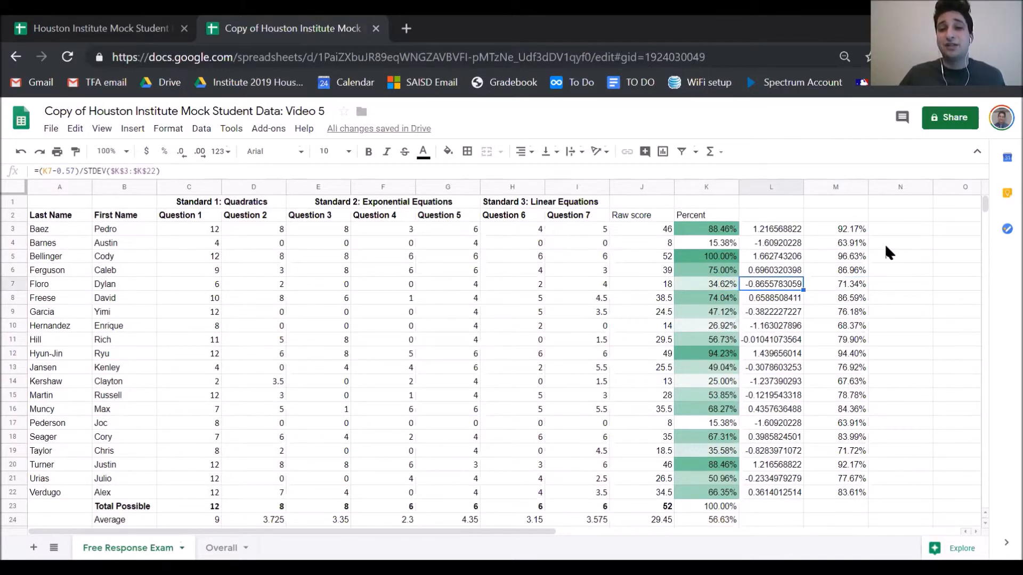
pyautogui.press('Right')
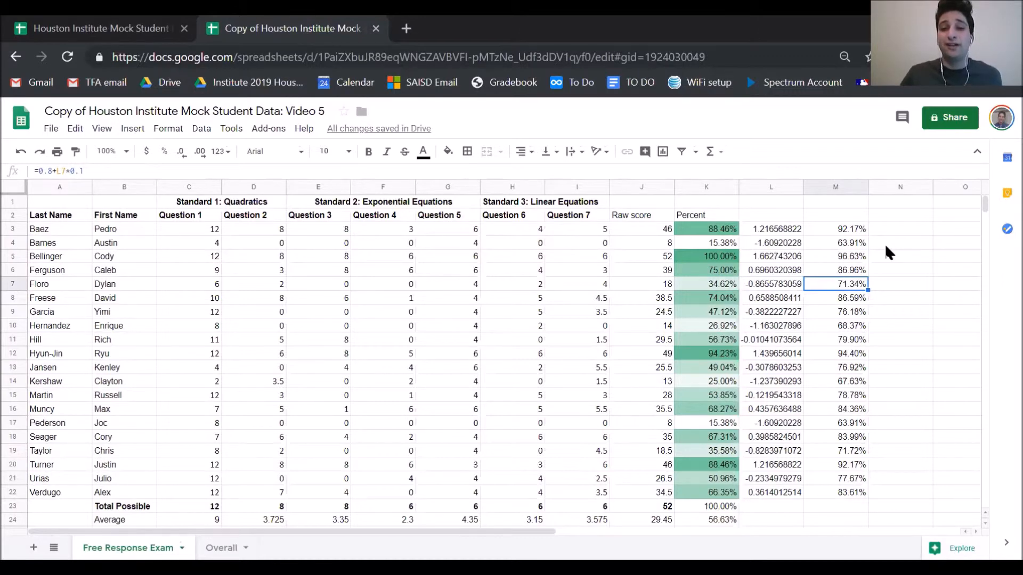